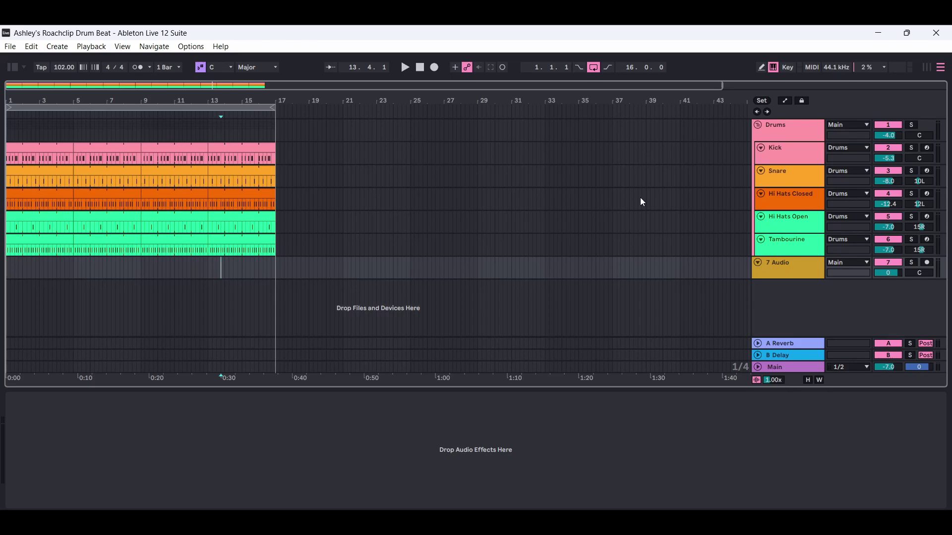
Step: Play the 16-bar drum arrangement from the start to listen to the beat
{"action": "left_click", "coordinate": [421, 70]}
{"action": "left_click", "coordinate": [407, 68]}
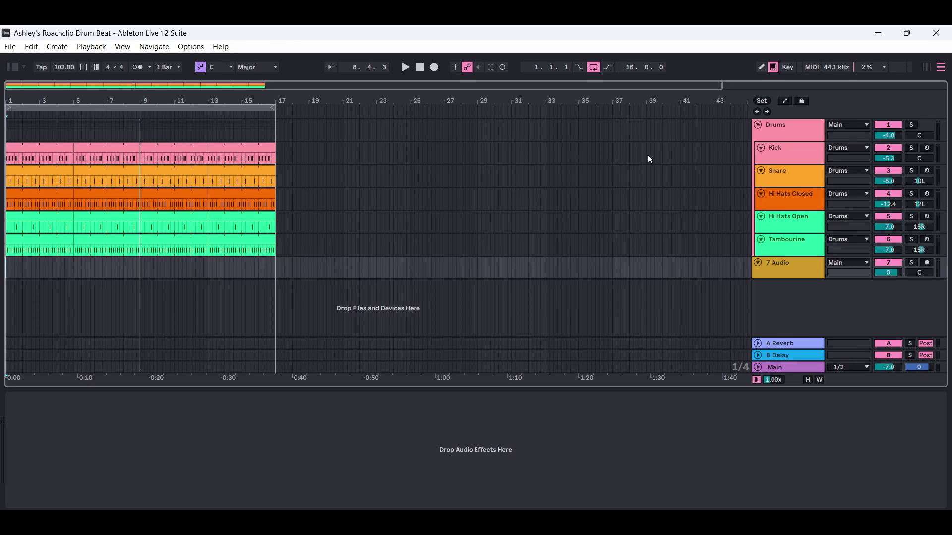
Step: Inspect the device chains of the Drums group and its Kick, Snare, Hi Hats Closed, Hi Hats Open and Tambourine tracks
{"action": "left_click", "coordinate": [804, 129]}
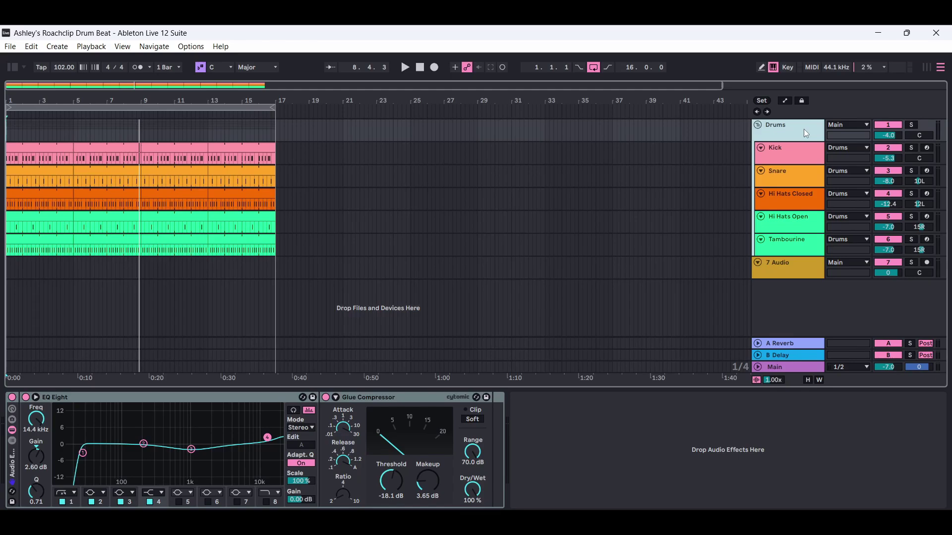
{"action": "left_click", "coordinate": [807, 155]}
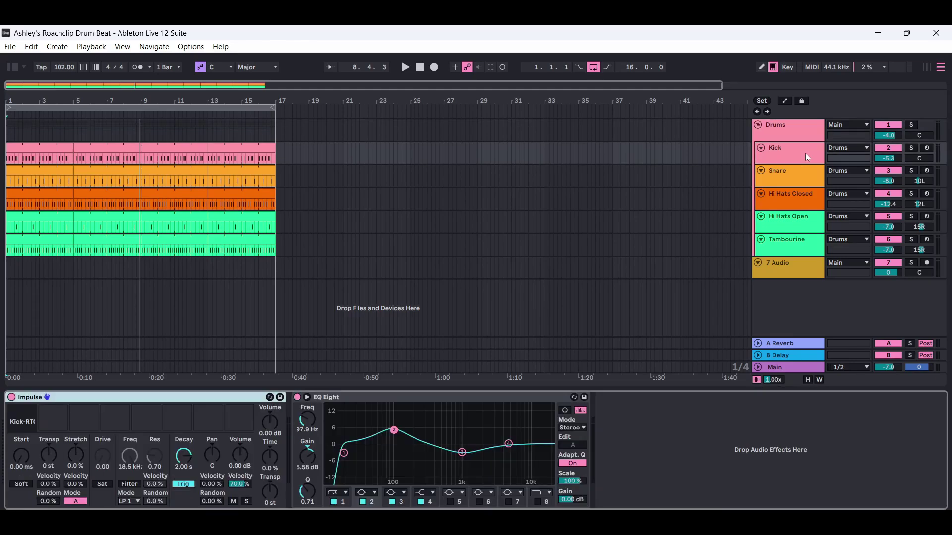
{"action": "left_click", "coordinate": [798, 176]}
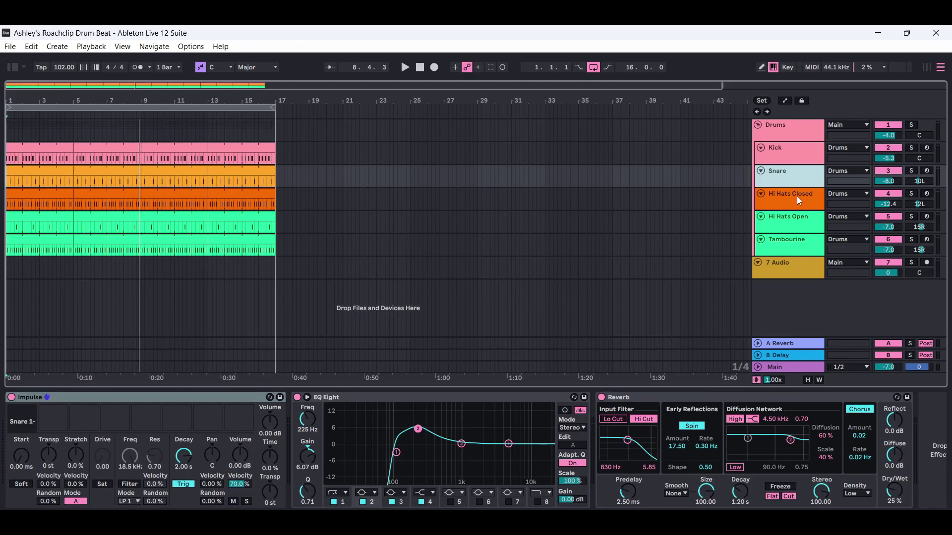
{"action": "left_click", "coordinate": [796, 198]}
{"action": "left_click", "coordinate": [794, 222]}
{"action": "left_click", "coordinate": [793, 246]}
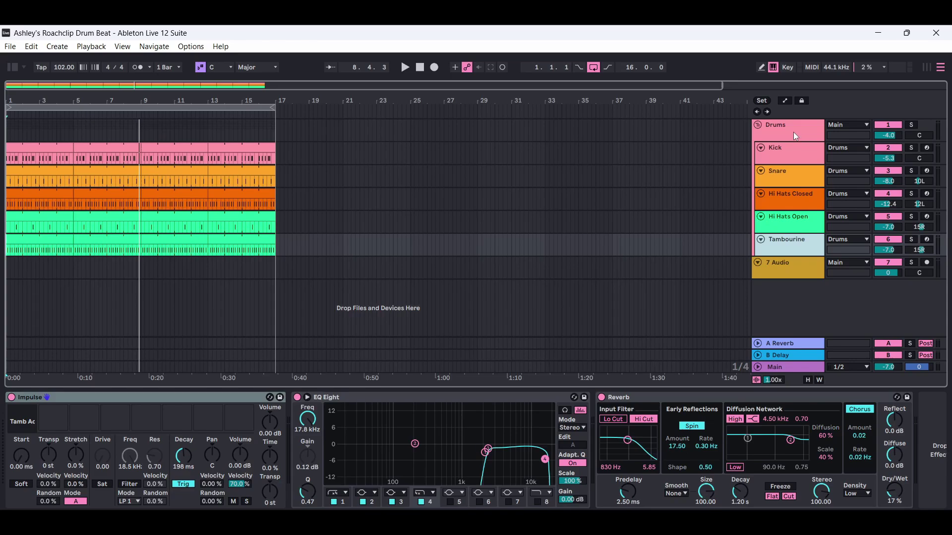
{"action": "left_click", "coordinate": [793, 128]}
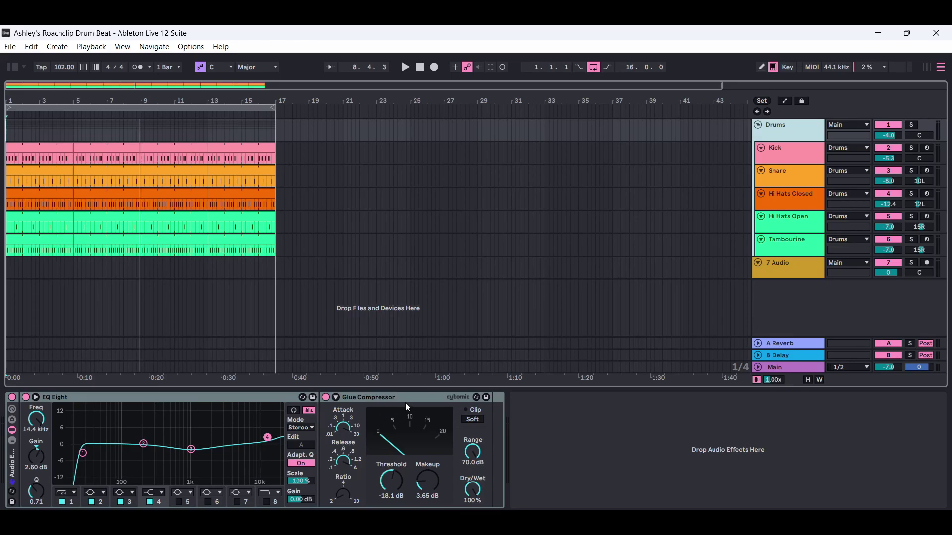
Step: Examine the Kick track's devices and select each of its four clips in turn along the arrangement
{"action": "left_click", "coordinate": [789, 154]}
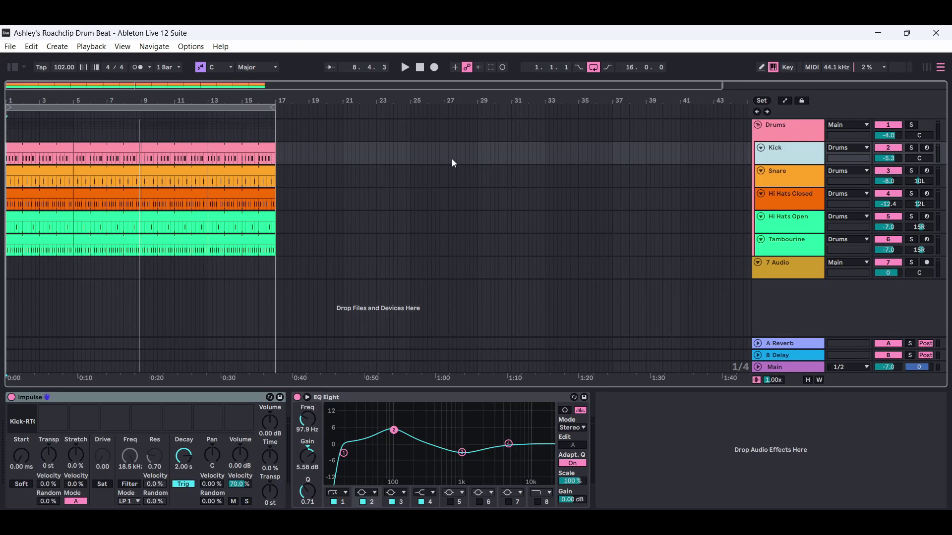
{"action": "left_click", "coordinate": [44, 149]}
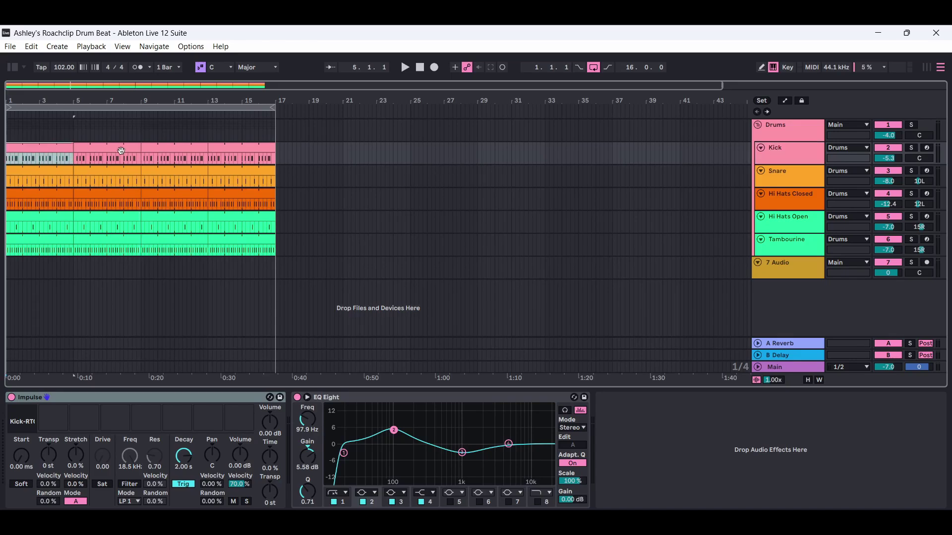
{"action": "left_click", "coordinate": [121, 150]}
{"action": "left_click", "coordinate": [171, 149]}
{"action": "left_click", "coordinate": [244, 151]}
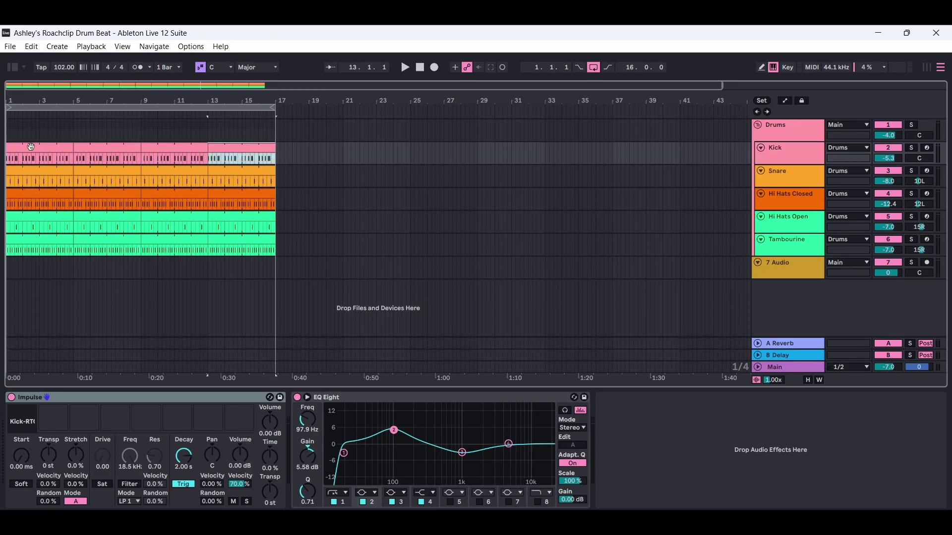
{"action": "left_click", "coordinate": [51, 151]}
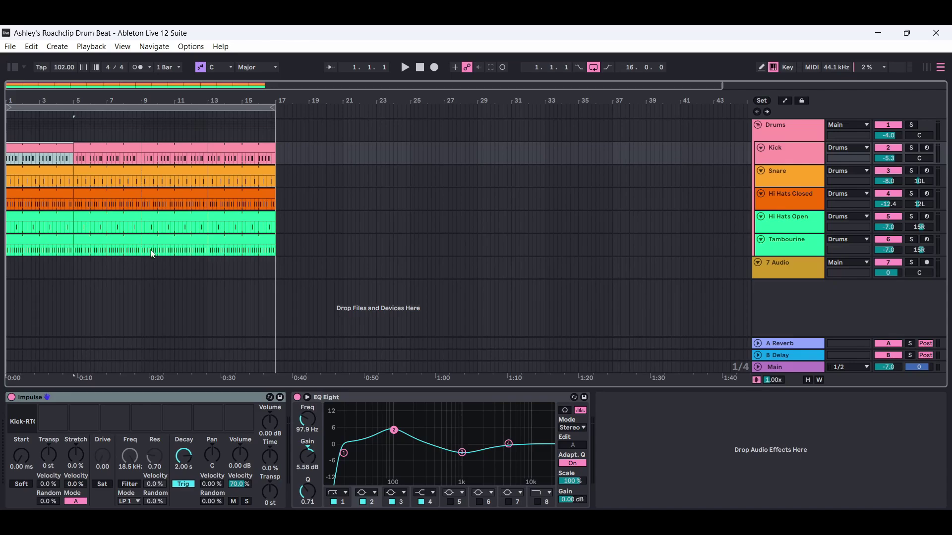
{"action": "left_click", "coordinate": [797, 155]}
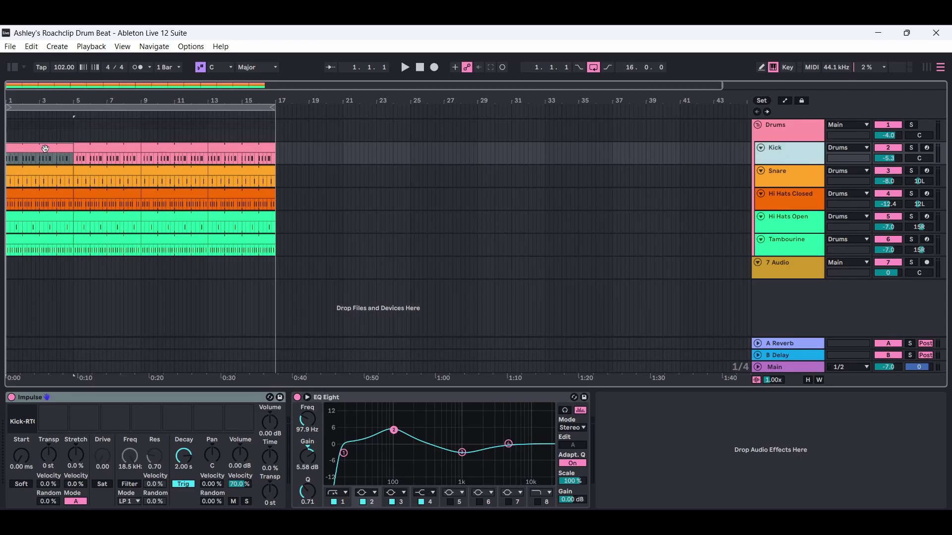
{"action": "left_click", "coordinate": [110, 149]}
{"action": "left_click", "coordinate": [182, 148]}
{"action": "left_click", "coordinate": [244, 151]}
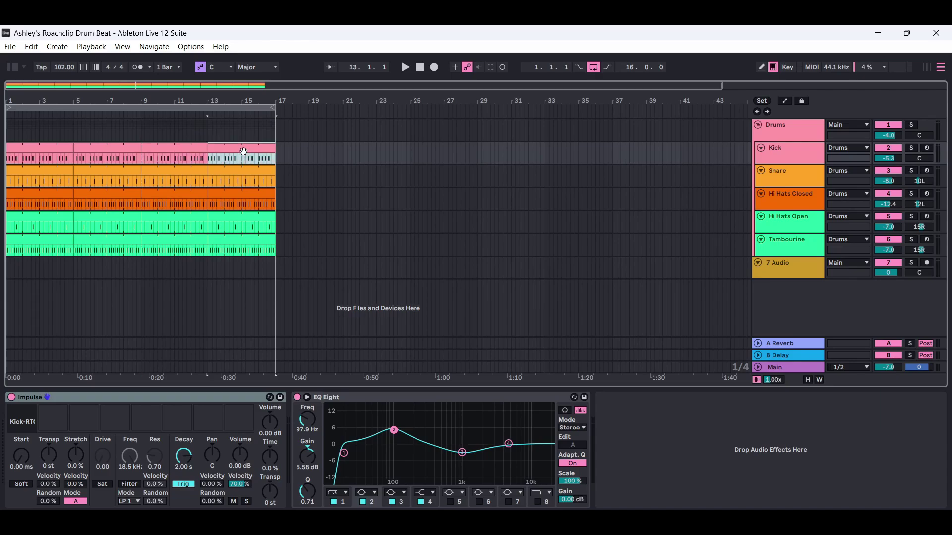
{"action": "left_click", "coordinate": [50, 152]}
Step: Step through the four Snare clips and display their notes in the MIDI note editor
{"action": "left_click", "coordinate": [45, 174]}
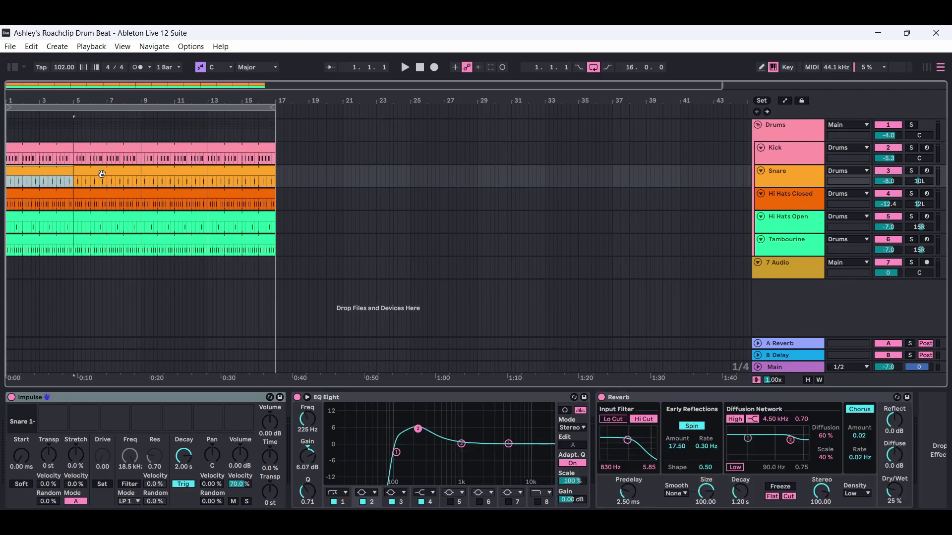
{"action": "left_click", "coordinate": [102, 174]}
{"action": "double_click", "coordinate": [174, 174]}
{"action": "left_click", "coordinate": [246, 176]}
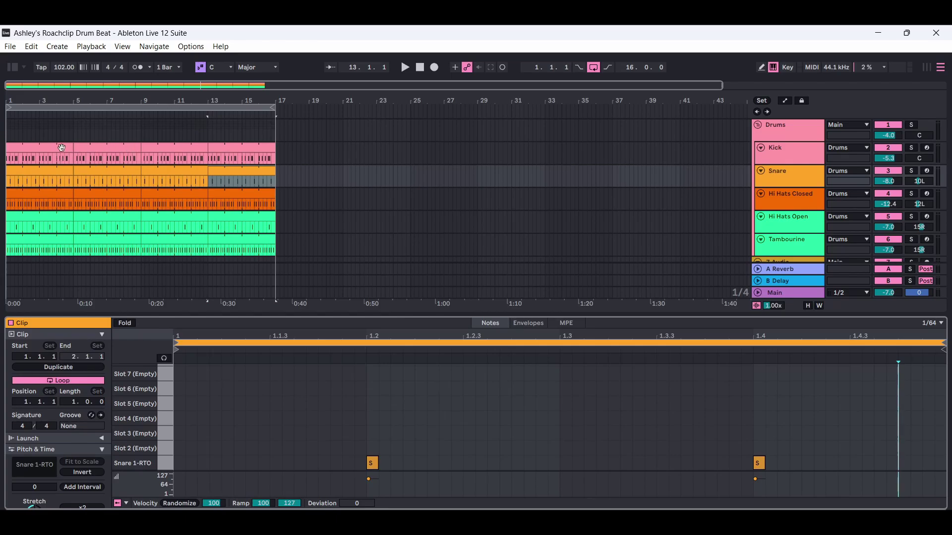
Step: In the first Kick clip, delete the last kick note at 1.3.3
{"action": "left_click", "coordinate": [45, 148]}
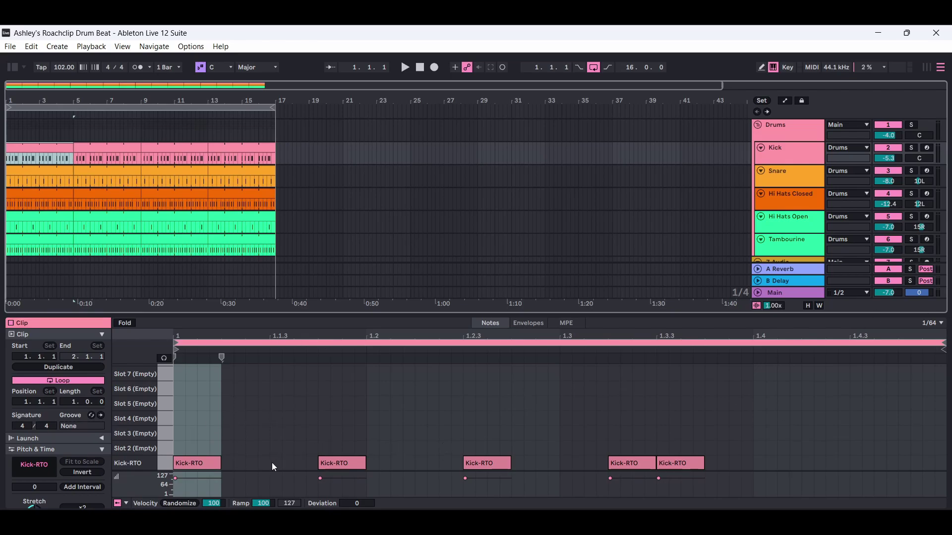
{"action": "key", "text": "space"}
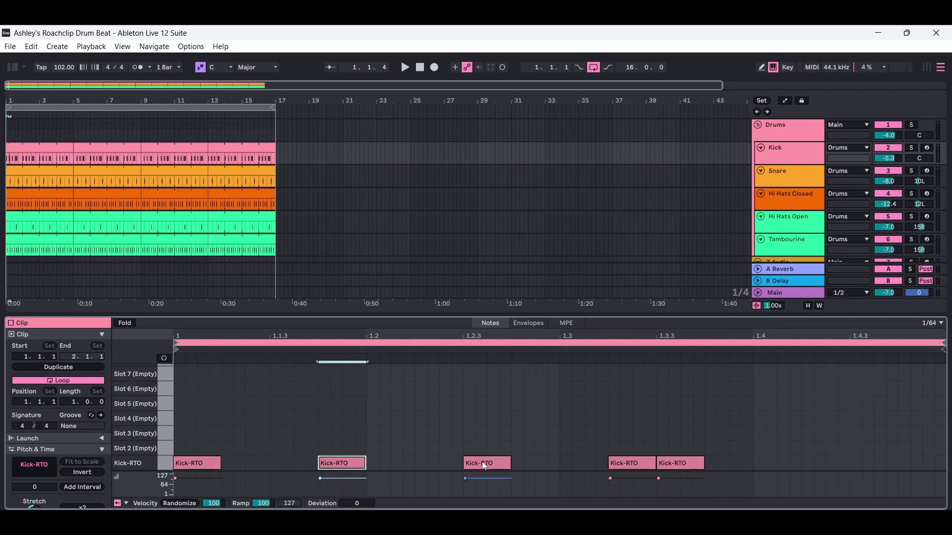
{"action": "double_click", "coordinate": [691, 465]}
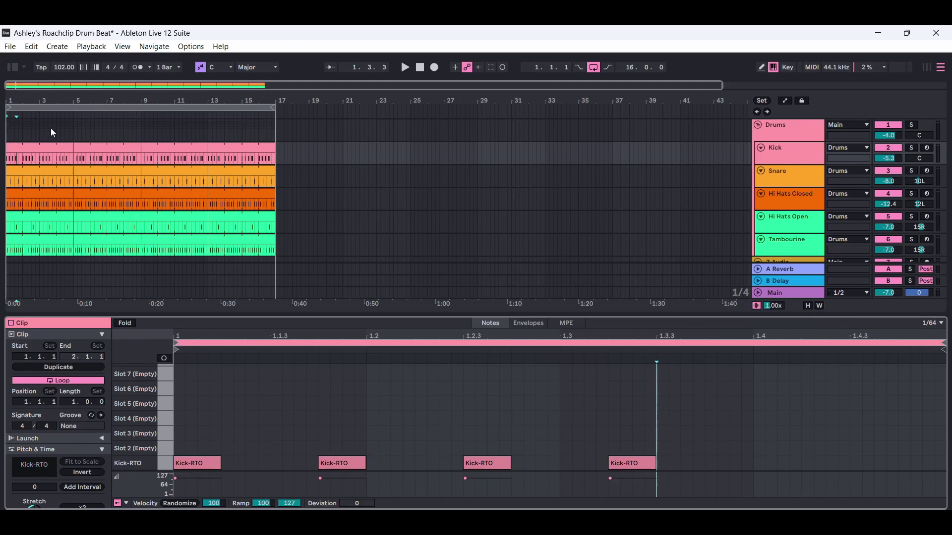
{"action": "left_click", "coordinate": [45, 147]}
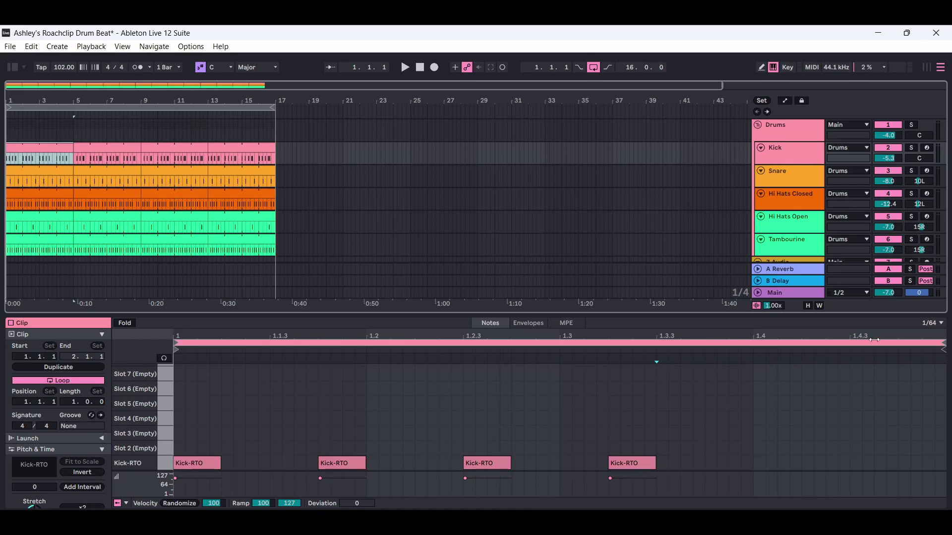
{"action": "left_click", "coordinate": [207, 466]}
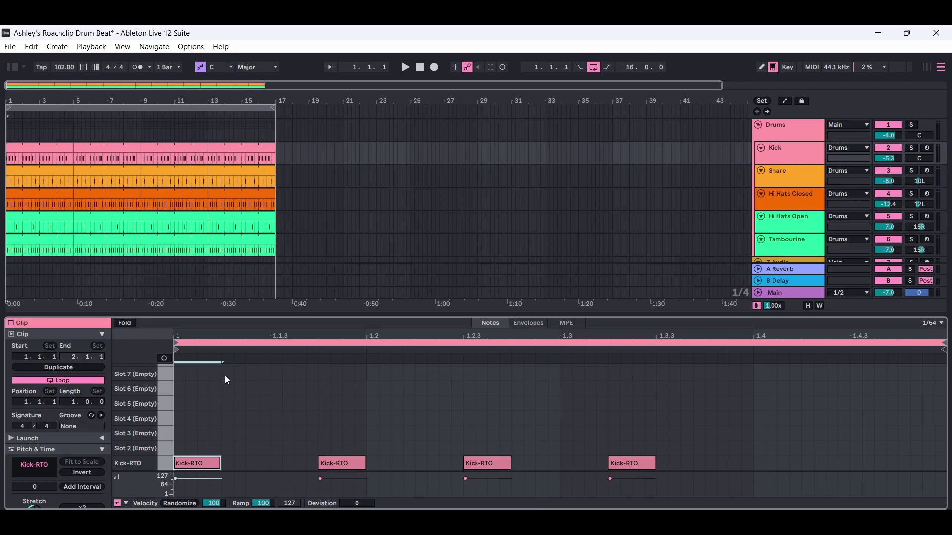
Step: In the first Snare clip, extend both snare notes at 1.2 and 1.4 to a 1/32-note length
{"action": "left_click", "coordinate": [48, 171]}
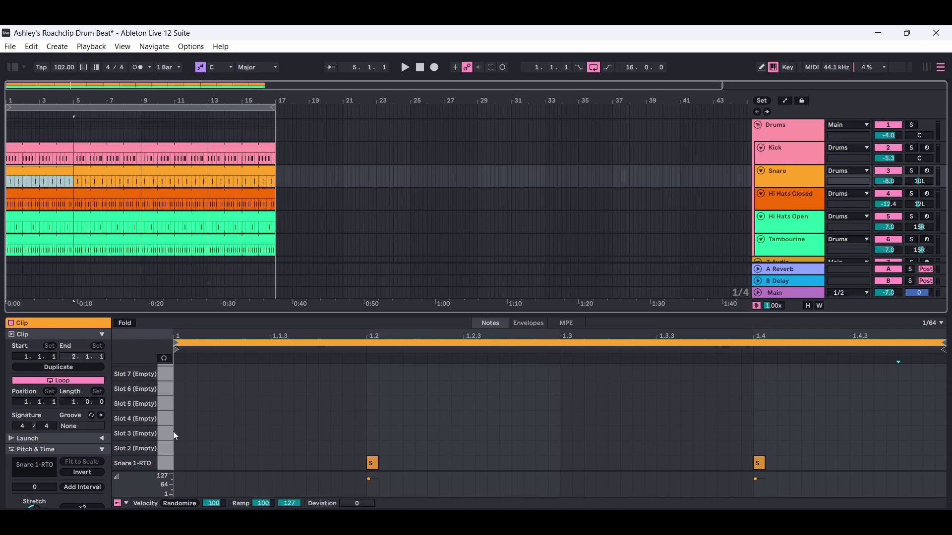
{"action": "left_click", "coordinate": [142, 427]}
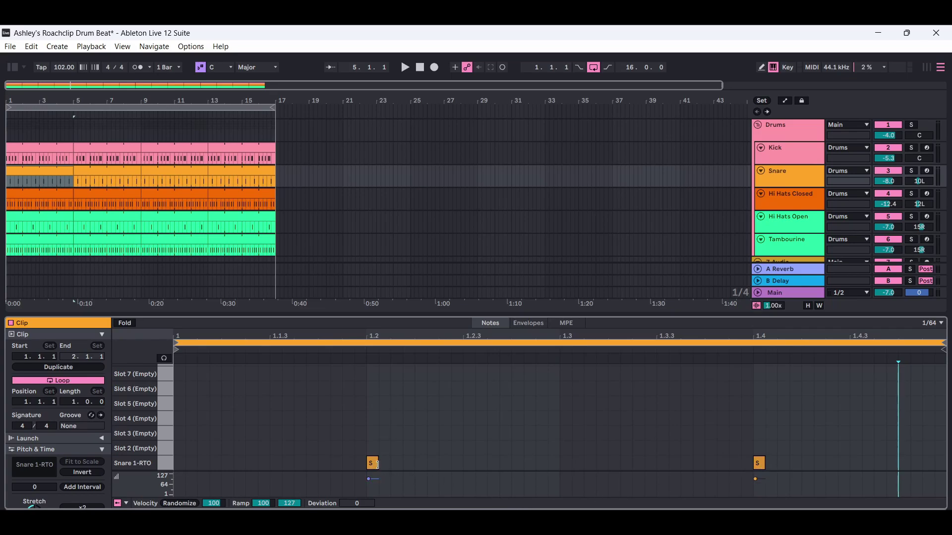
{"action": "left_click_drag", "start_coordinate": [377, 465], "coordinate": [415, 464]}
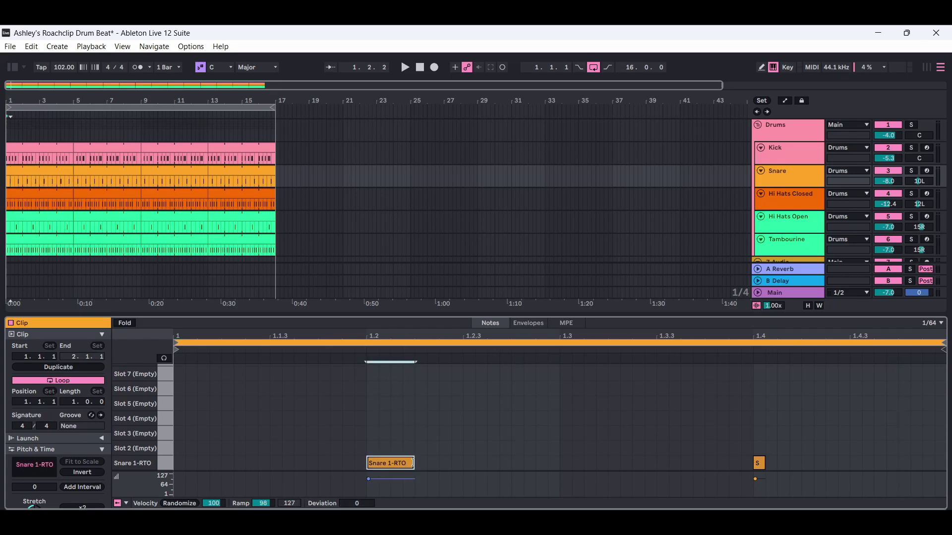
{"action": "left_click_drag", "start_coordinate": [766, 467], "coordinate": [801, 466]}
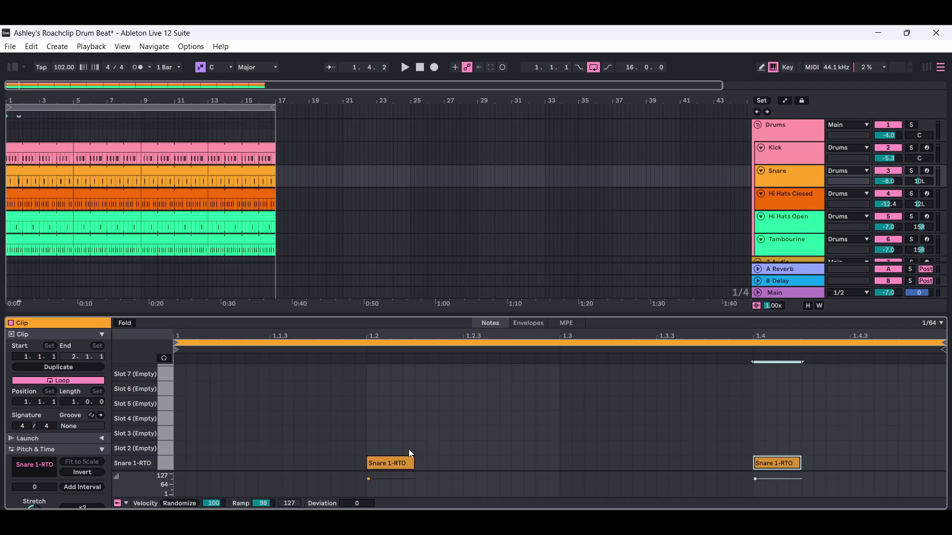
{"action": "left_click_drag", "start_coordinate": [414, 467], "coordinate": [391, 467]}
{"action": "left_click_drag", "start_coordinate": [800, 463], "coordinate": [777, 463]}
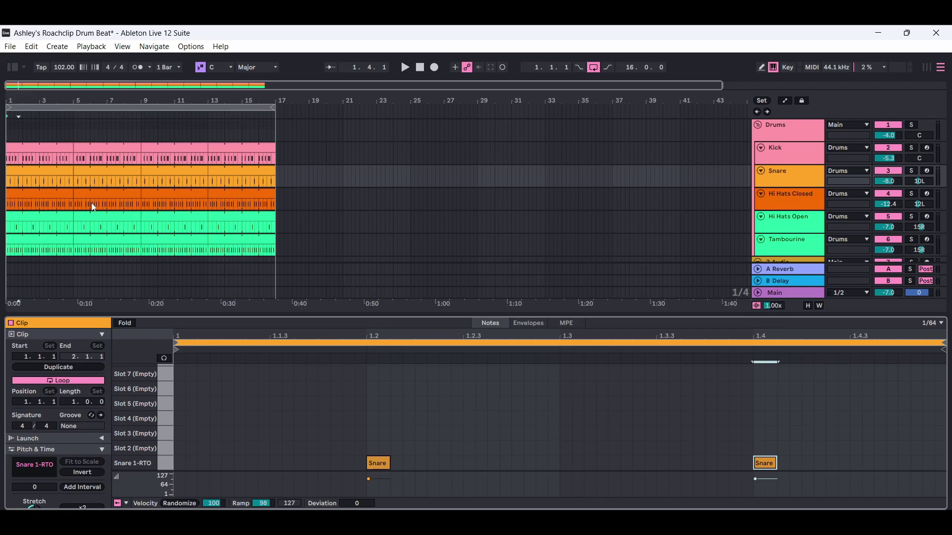
Step: Examine the note patterns in the first Hi Hats Closed, Hi Hats Open and Tambourine clips, and play the whole beat
{"action": "left_click", "coordinate": [52, 198]}
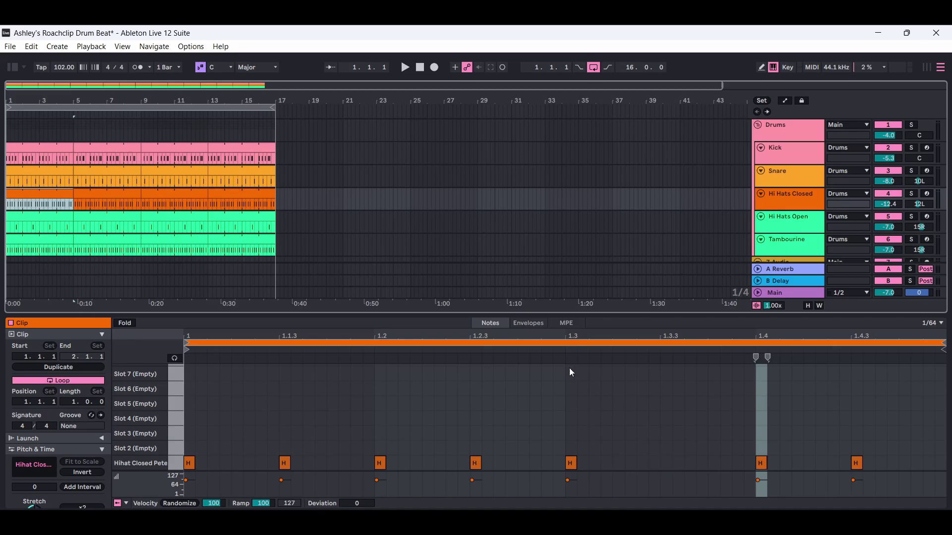
{"action": "left_click", "coordinate": [34, 219]}
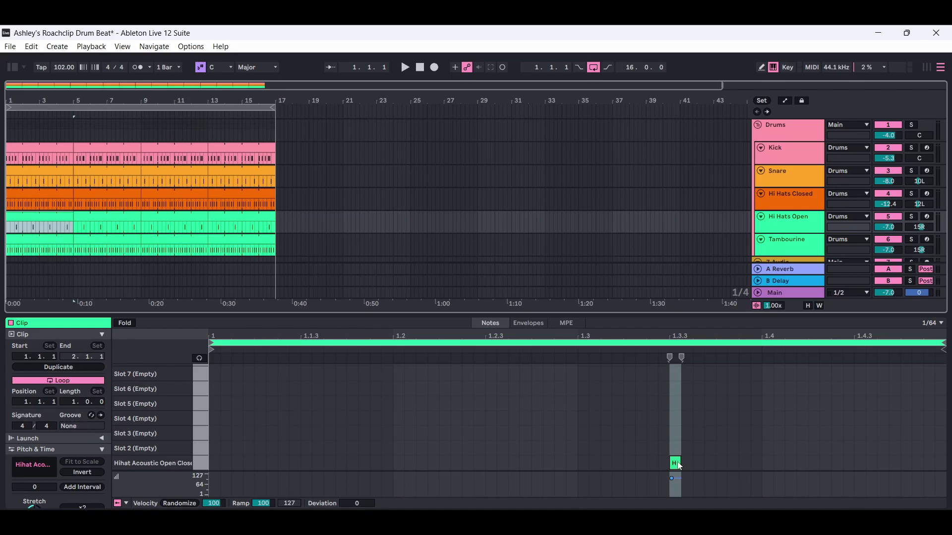
{"action": "left_click", "coordinate": [55, 197]}
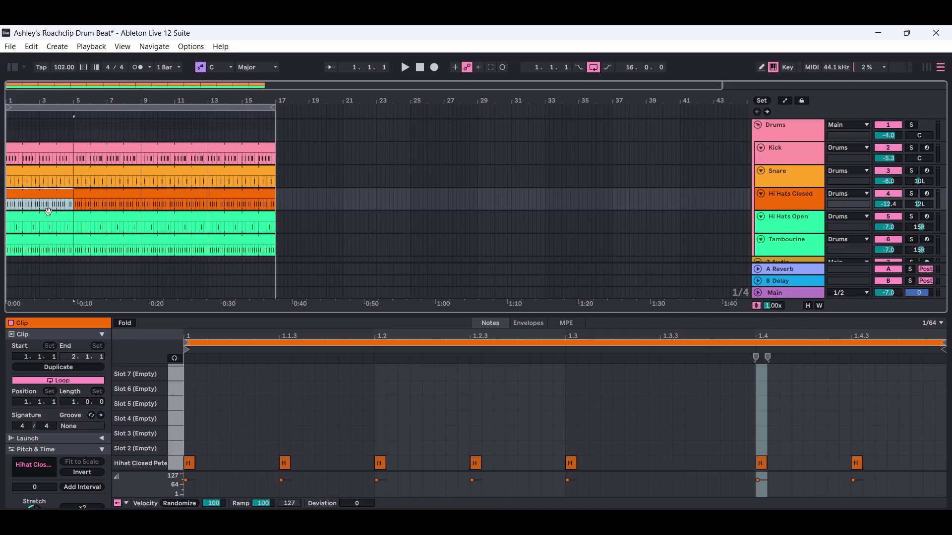
{"action": "left_click", "coordinate": [44, 226]}
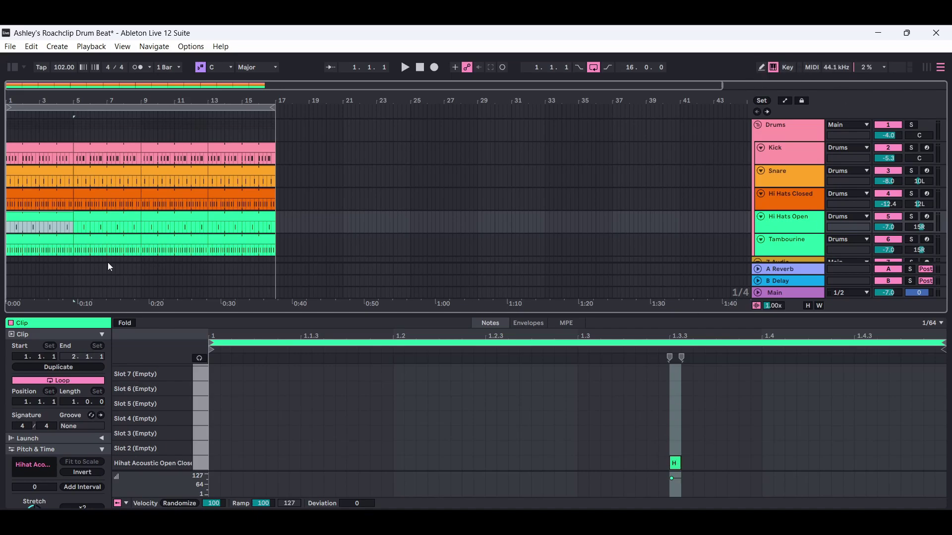
{"action": "left_click", "coordinate": [46, 241]}
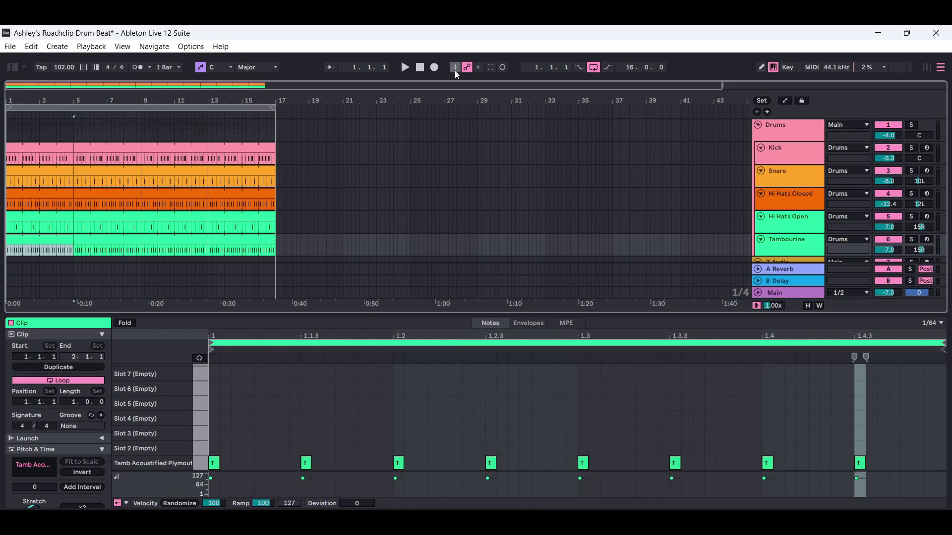
{"action": "left_click", "coordinate": [405, 66]}
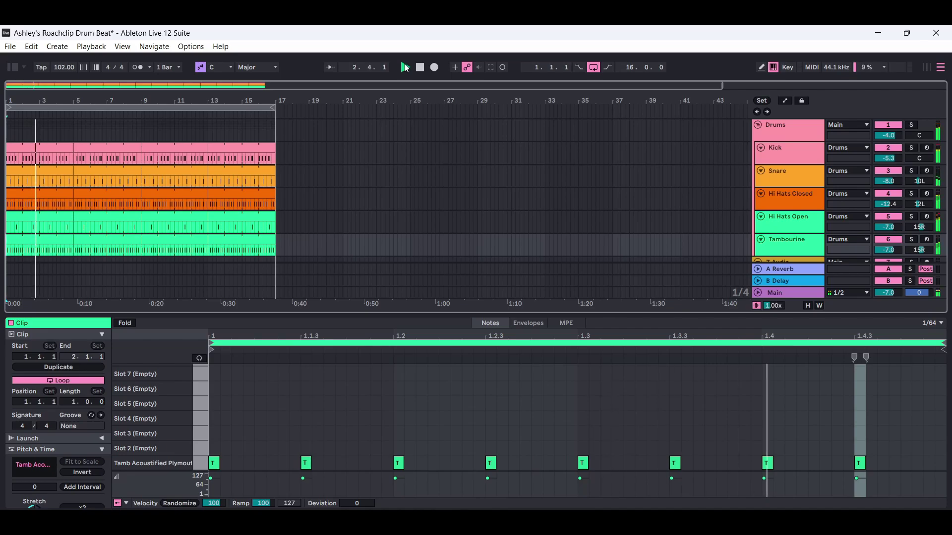
Step: Show the Hi Hats Open track's devices and open the browser at the Samples library
{"action": "left_click", "coordinate": [778, 224]}
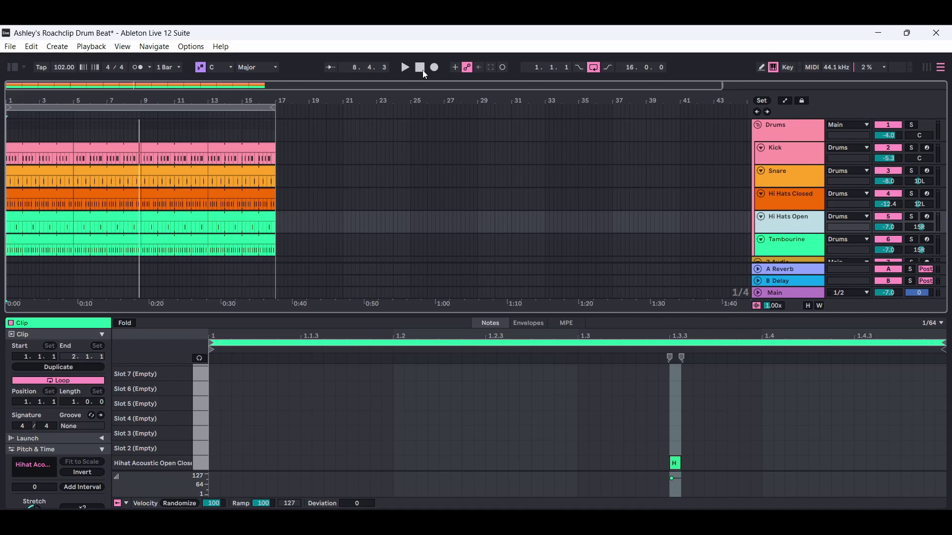
{"action": "left_click", "coordinate": [787, 231]}
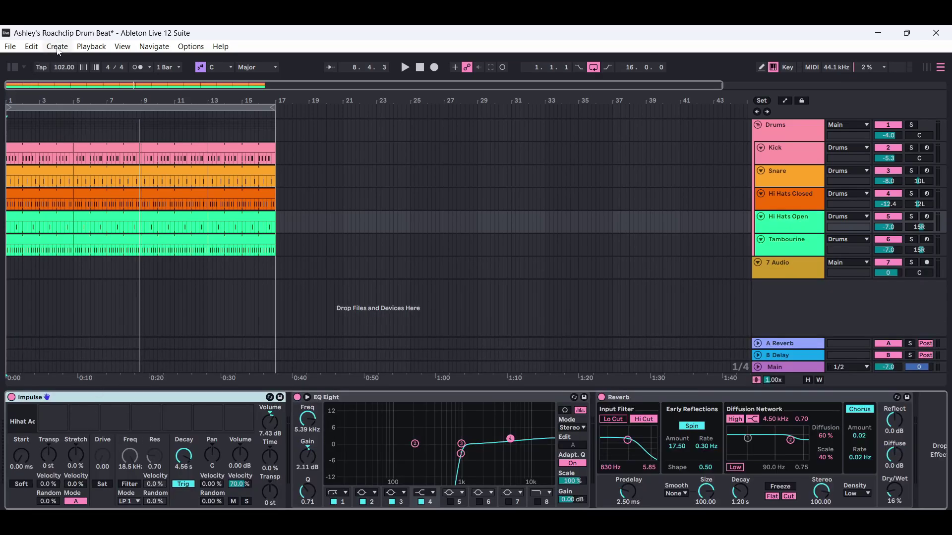
{"action": "left_click", "coordinate": [122, 46]}
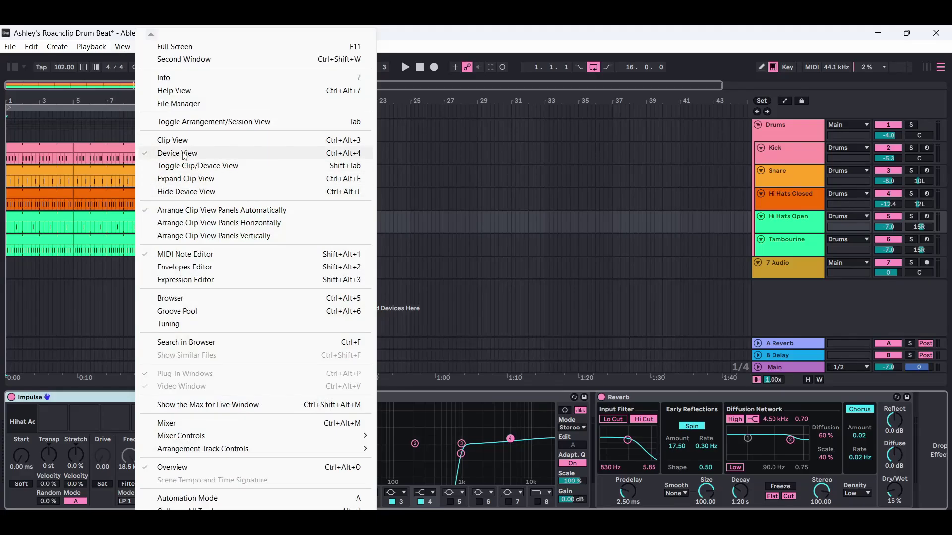
{"action": "left_click", "coordinate": [188, 298]}
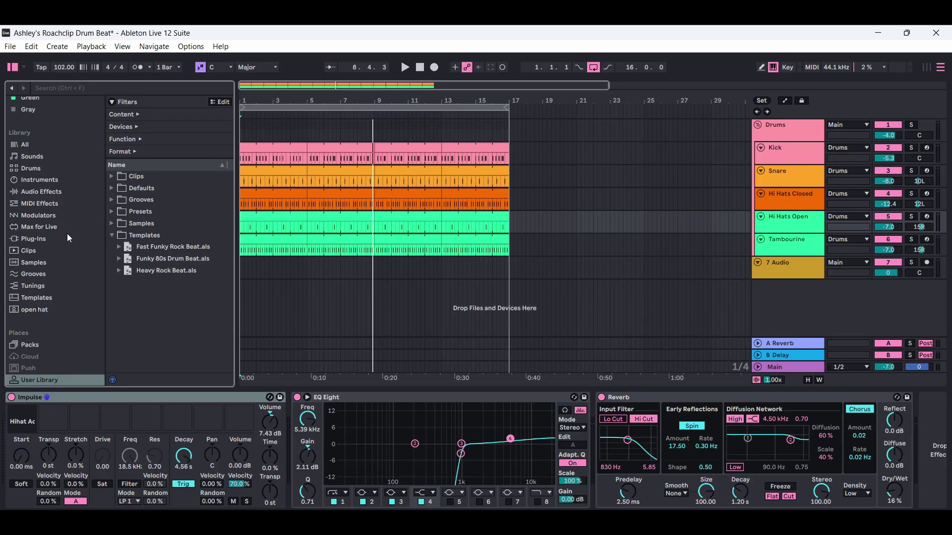
{"action": "left_click", "coordinate": [37, 263]}
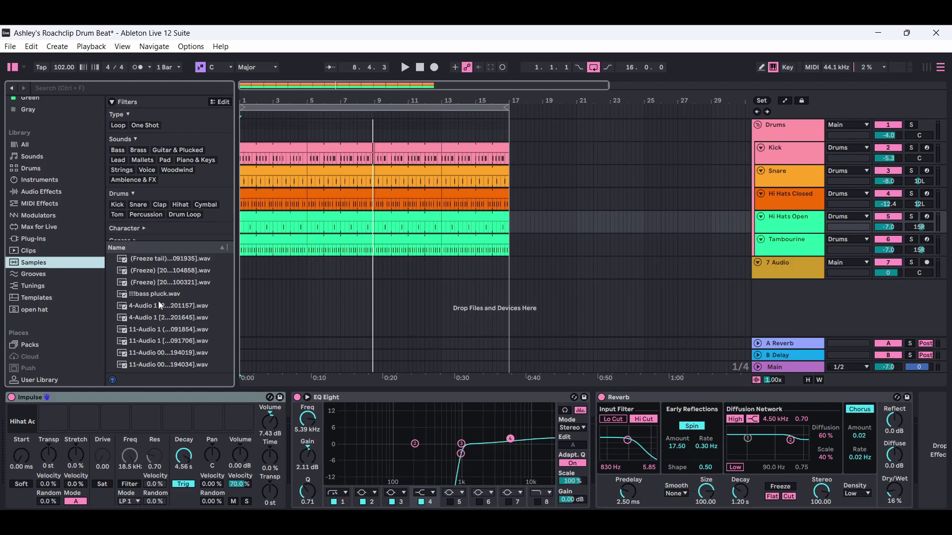
{"action": "mouse_move", "coordinate": [25, 425]}
Step: Save the Live Set as a template in the User Library
{"action": "left_click", "coordinate": [11, 48]}
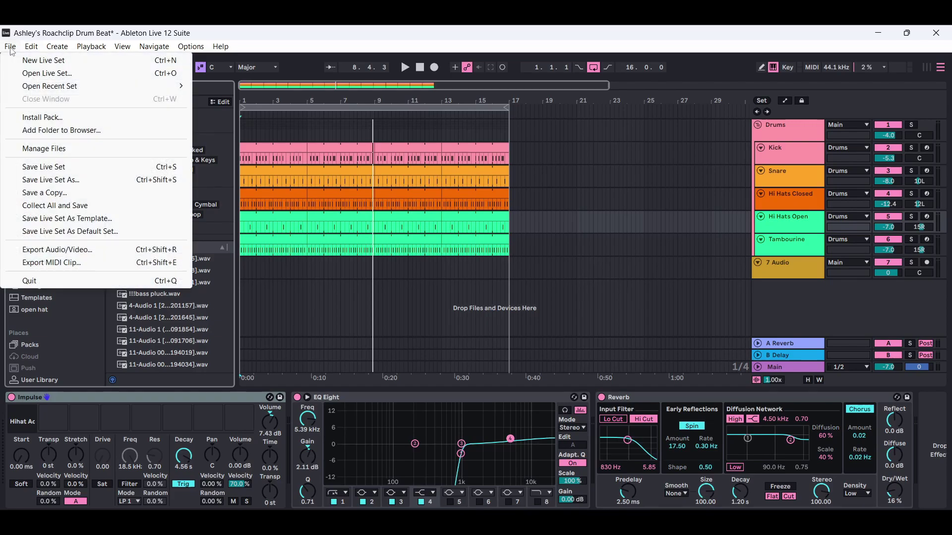
{"action": "left_click", "coordinate": [67, 218]}
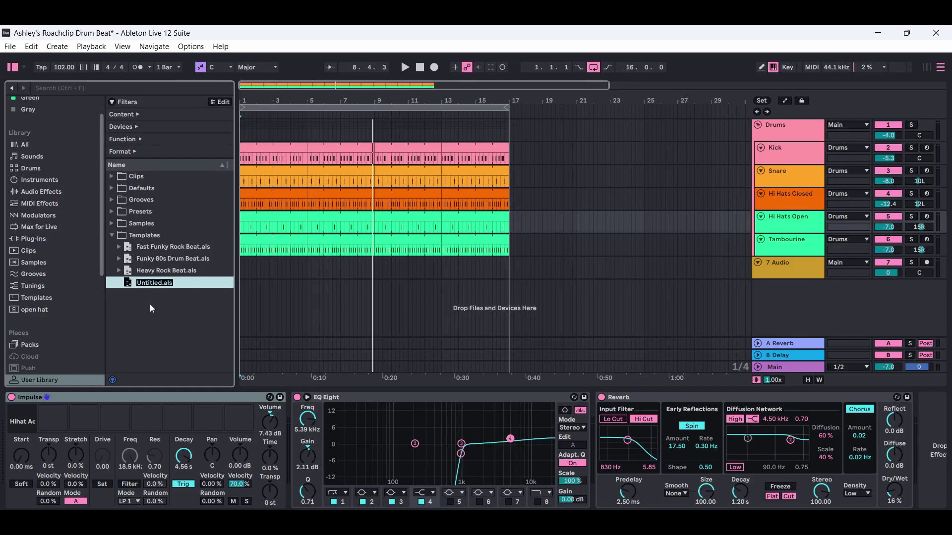